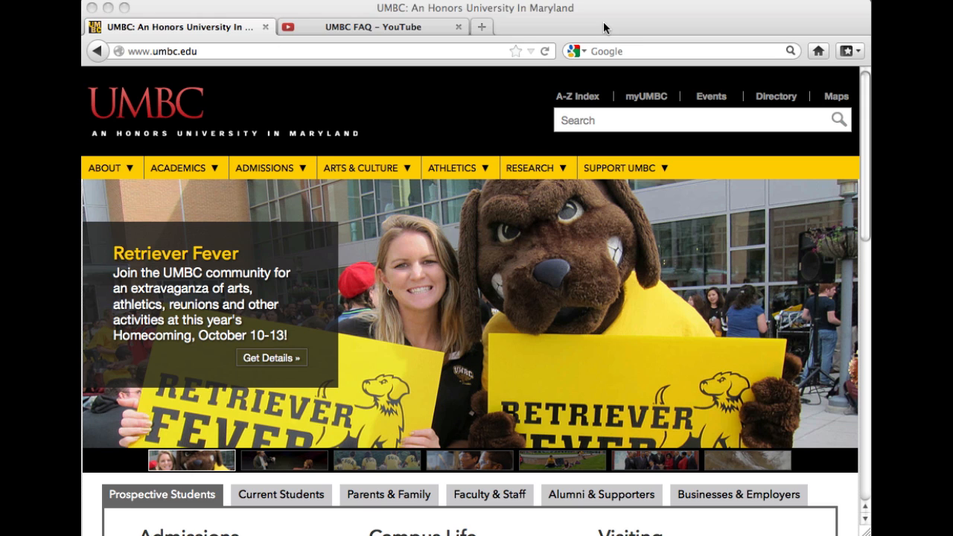
{"action": "left_click", "coordinate": [603, 28]}
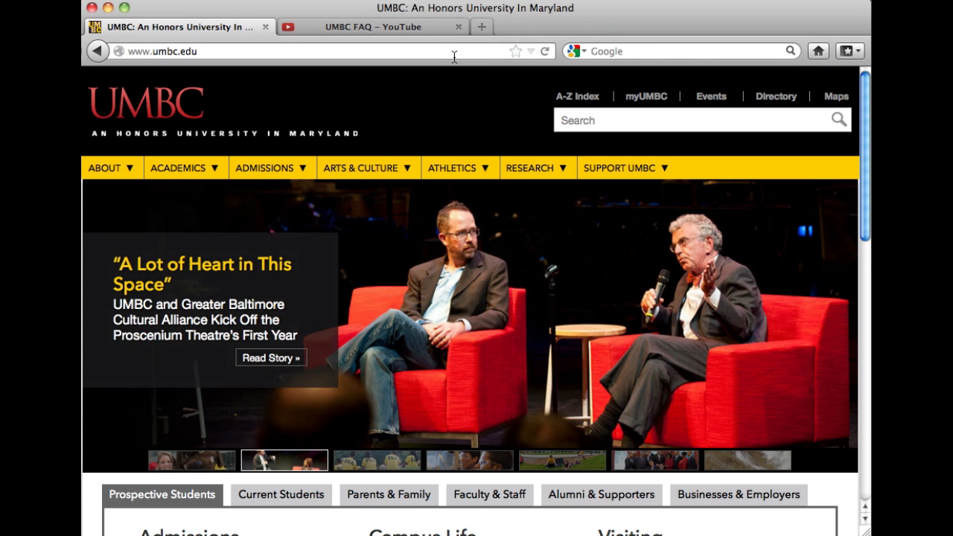
{"action": "left_click", "coordinate": [454, 53]}
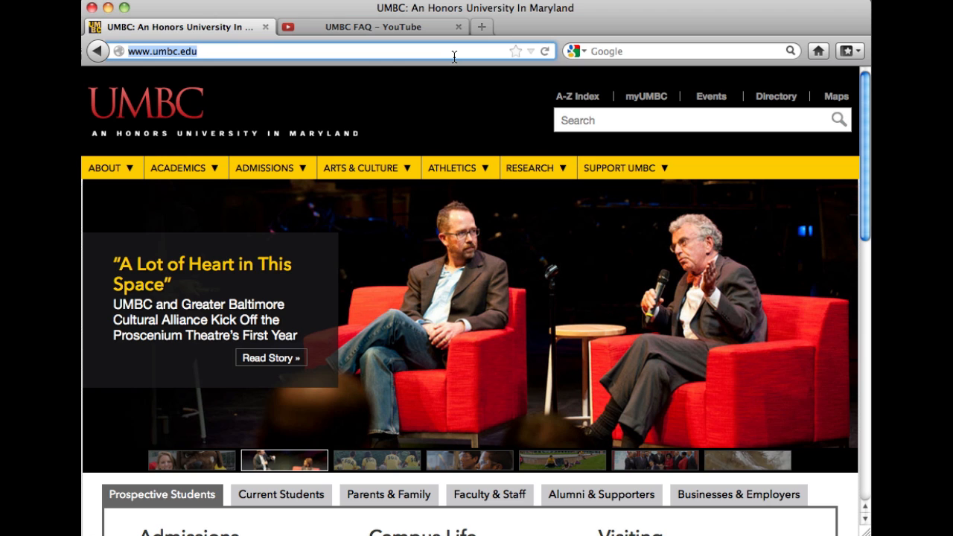
{"action": "left_click", "coordinate": [454, 57]}
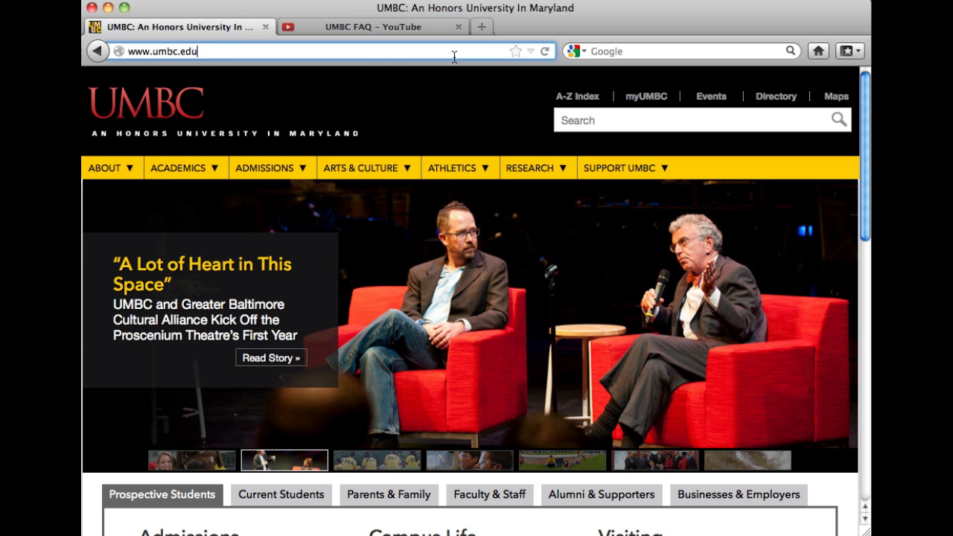
{"action": "type", "text": "/faq"}
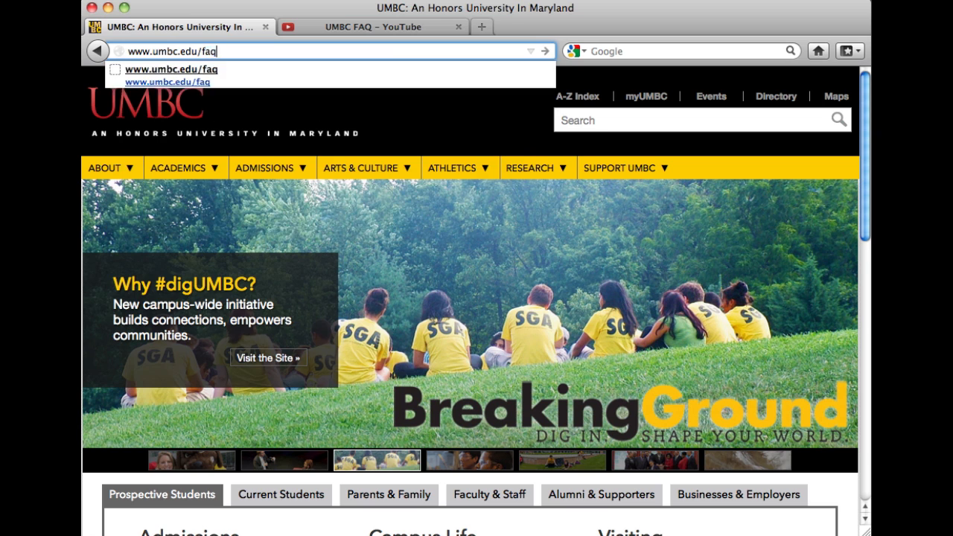
{"action": "key", "text": "Return"}
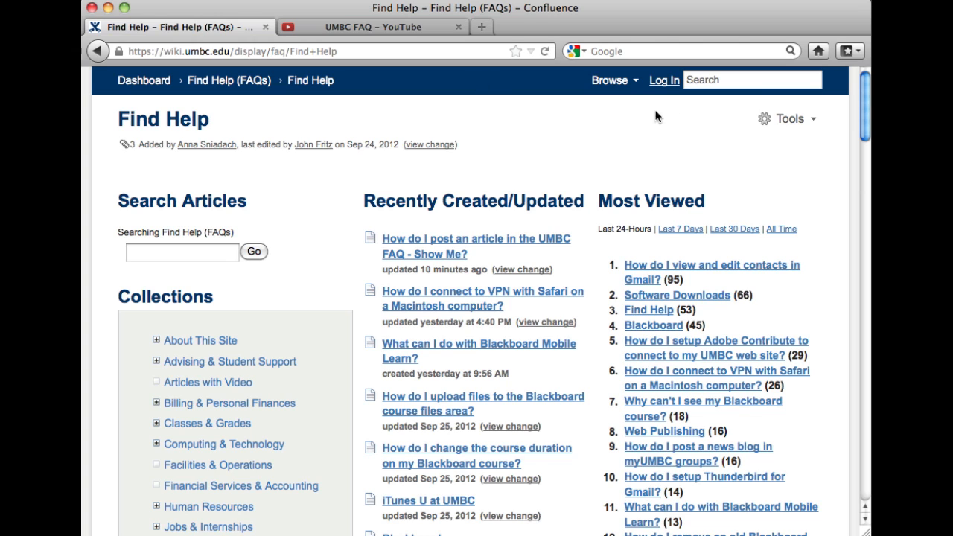
Step: Log in to the wiki through WebAuth with your username and password
{"action": "left_click", "coordinate": [666, 83]}
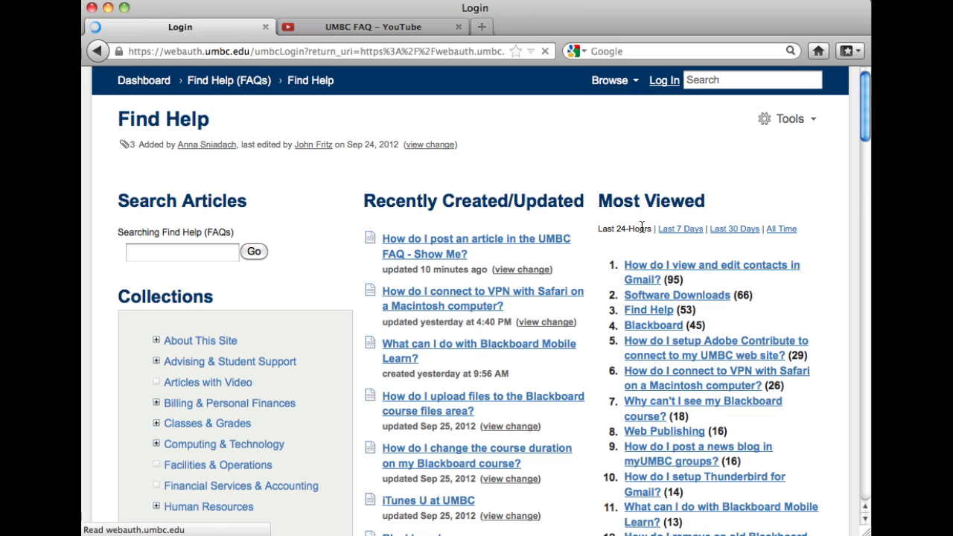
{"action": "type", "text": "s"}
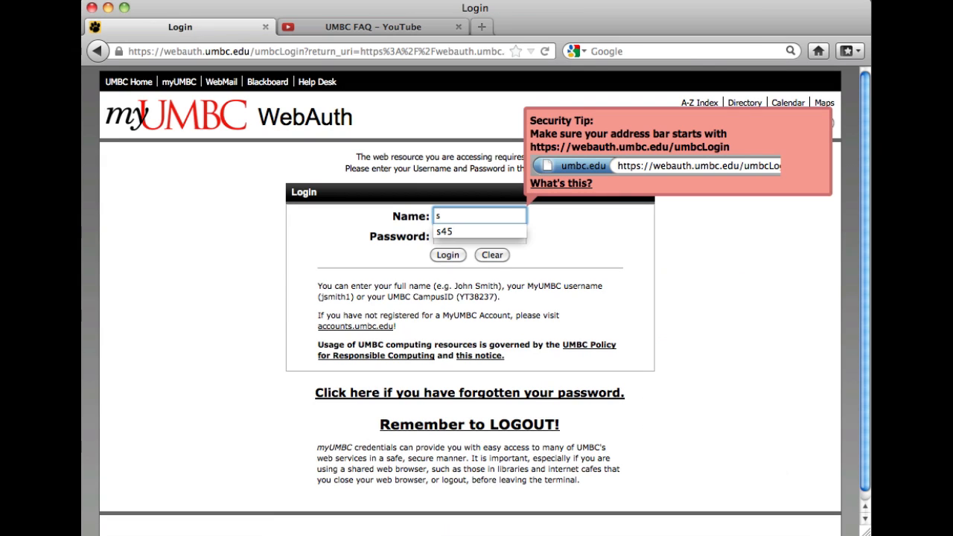
{"action": "type", "text": "45"}
{"action": "key", "text": "Tab"}
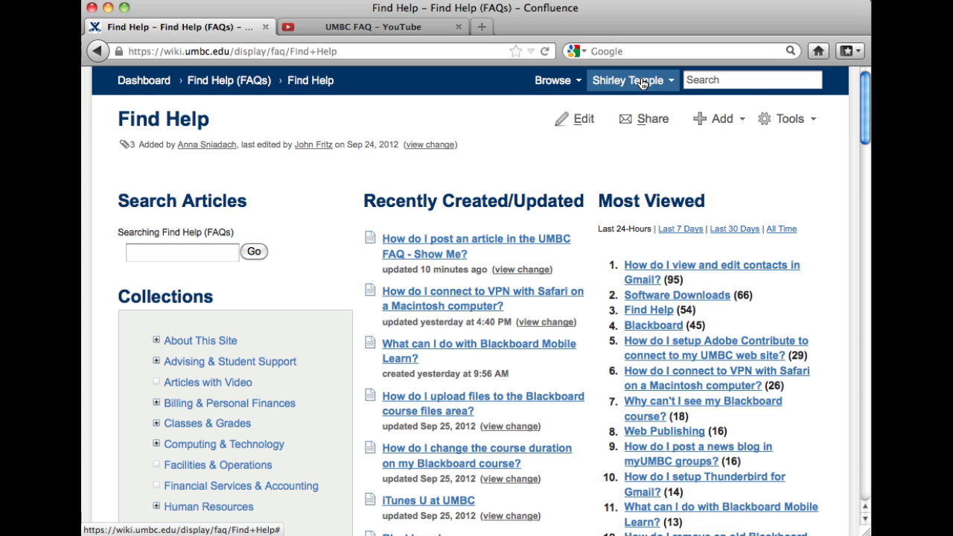
Step: Open the Computing & Technology collection and show its Add options
{"action": "scroll", "coordinate": [105, 274], "scroll_direction": "down", "scroll_amount": 5}
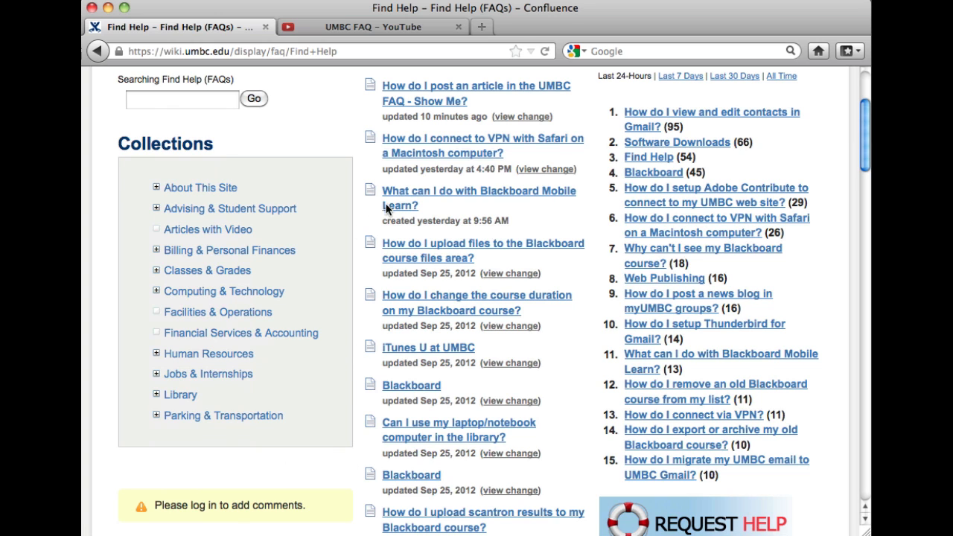
{"action": "left_click", "coordinate": [224, 292]}
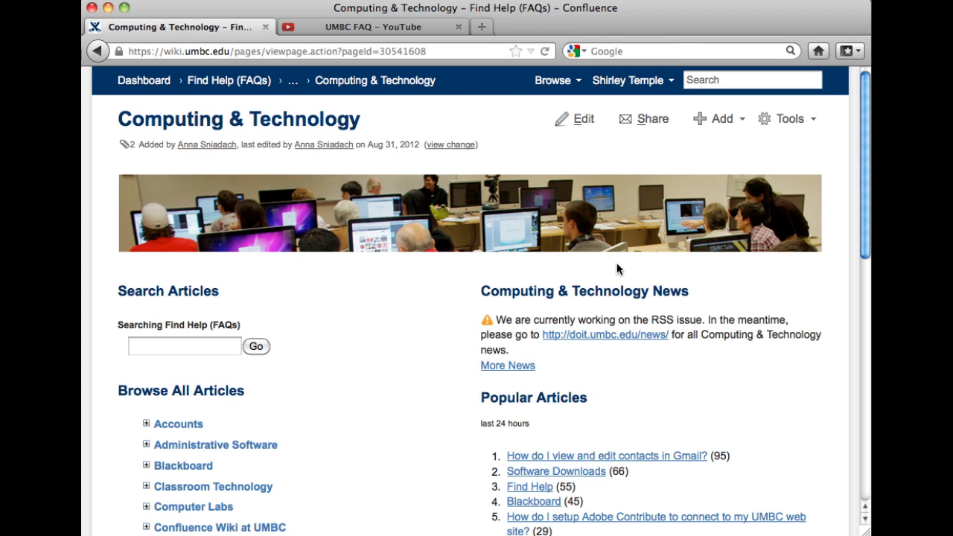
{"action": "left_click", "coordinate": [724, 125]}
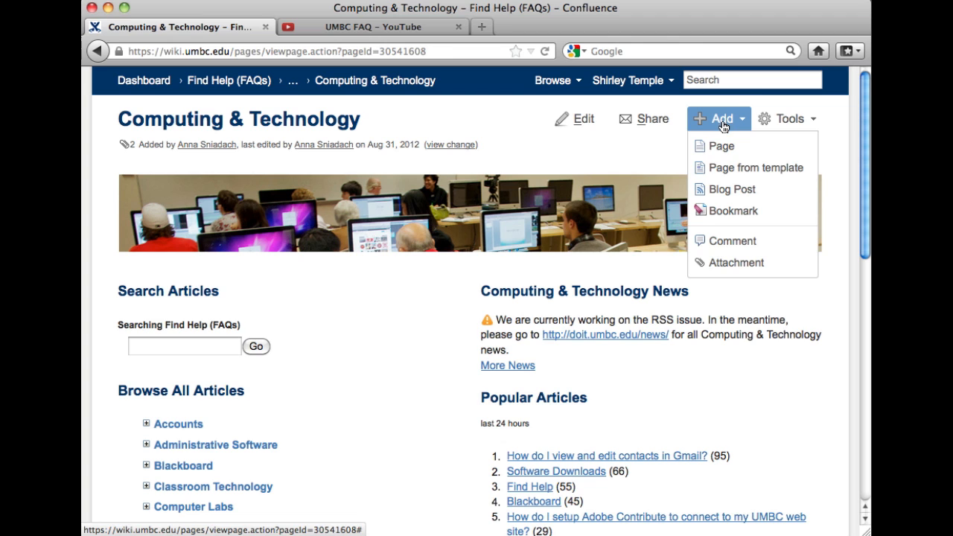
Step: Create a new page from the FAQ Article template and look over its sections
{"action": "left_click", "coordinate": [744, 168]}
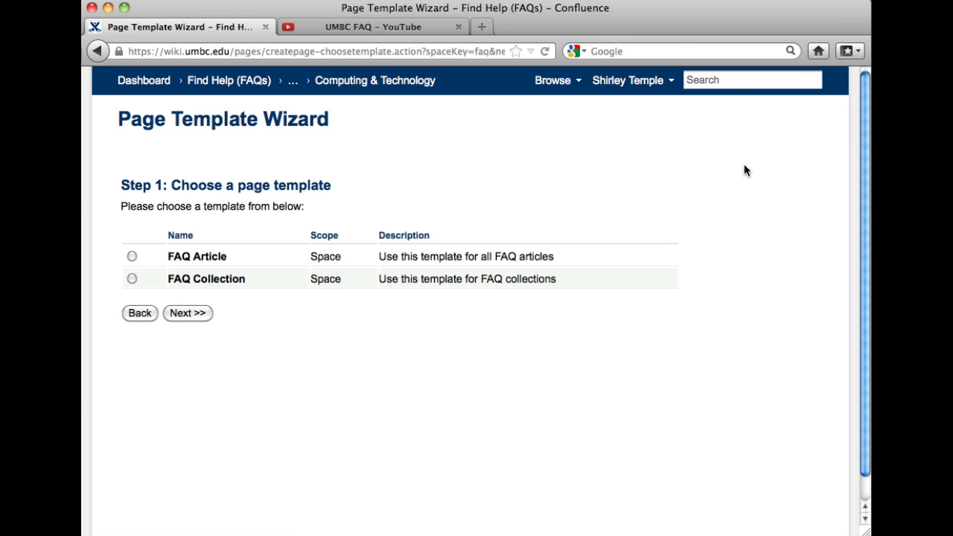
{"action": "left_click", "coordinate": [133, 257]}
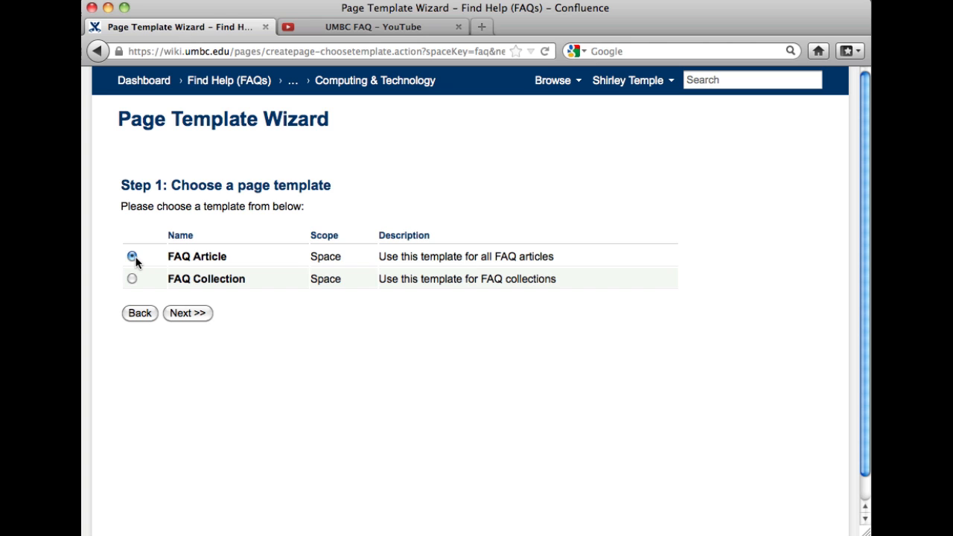
{"action": "left_click", "coordinate": [192, 314]}
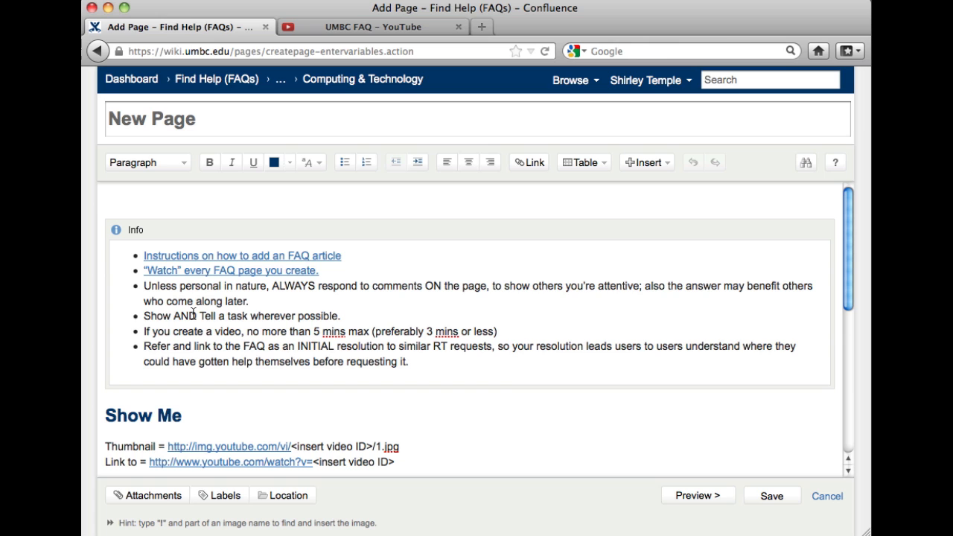
{"action": "scroll", "coordinate": [593, 310], "scroll_direction": "down", "scroll_amount": 5}
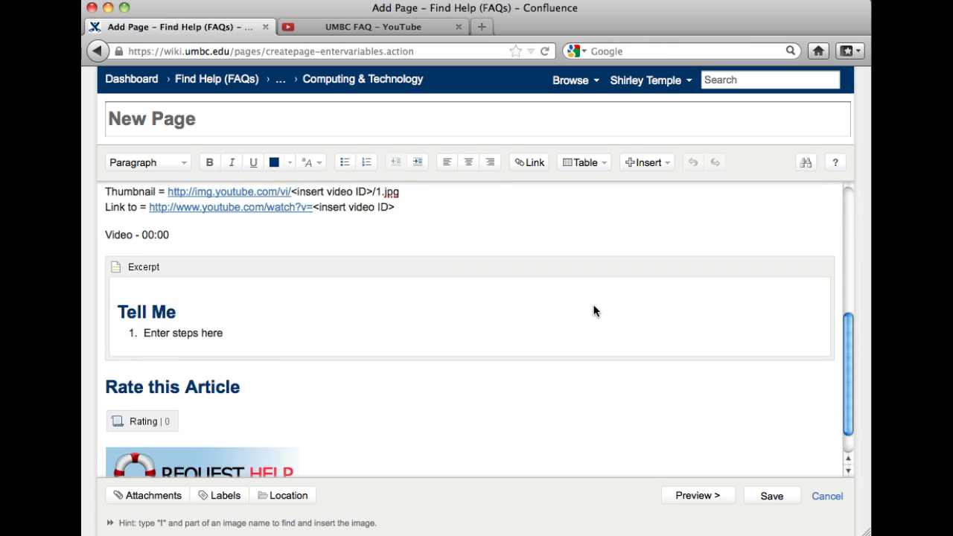
{"action": "scroll", "coordinate": [593, 312], "scroll_direction": "up", "scroll_amount": 3}
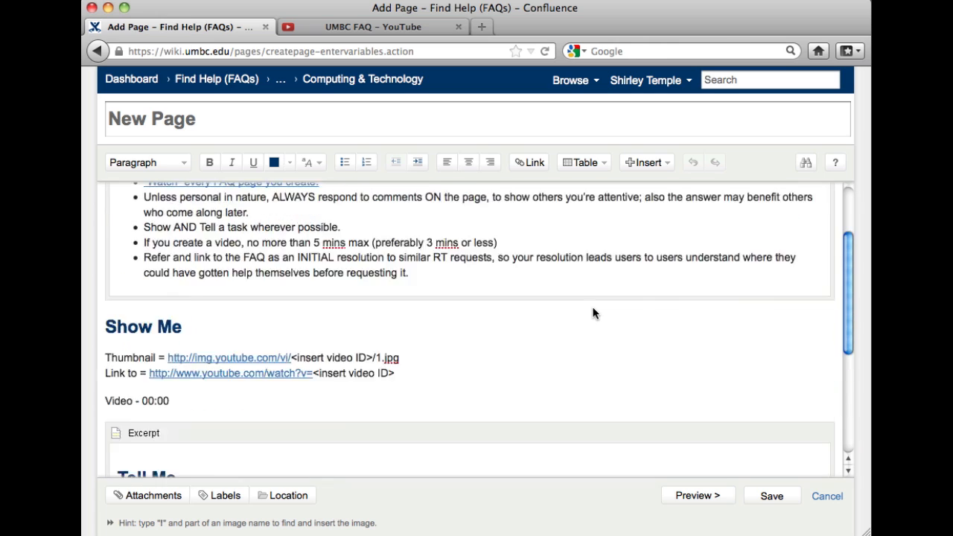
{"action": "scroll", "coordinate": [593, 314], "scroll_direction": "up", "scroll_amount": 2}
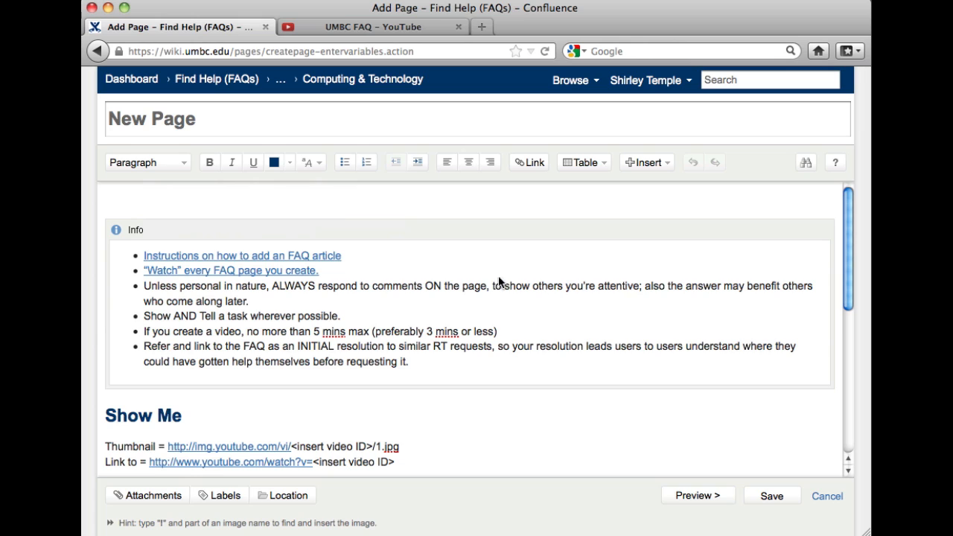
Step: Paste 'How do I add an FAQ article into UMBC FAQ?' as the page title
{"action": "left_click", "coordinate": [291, 114]}
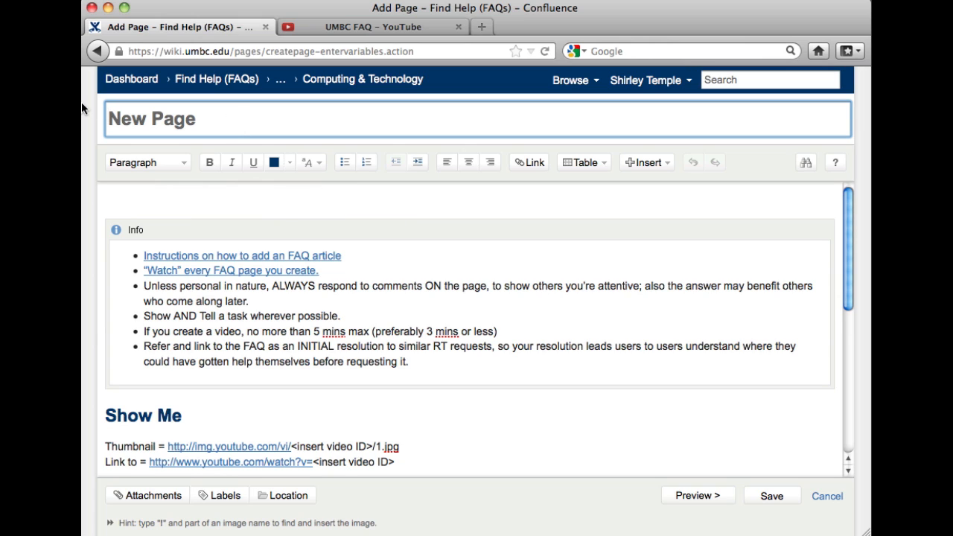
{"action": "type", "text": "How do I add an FAQ article into UMBC FAQ?"}
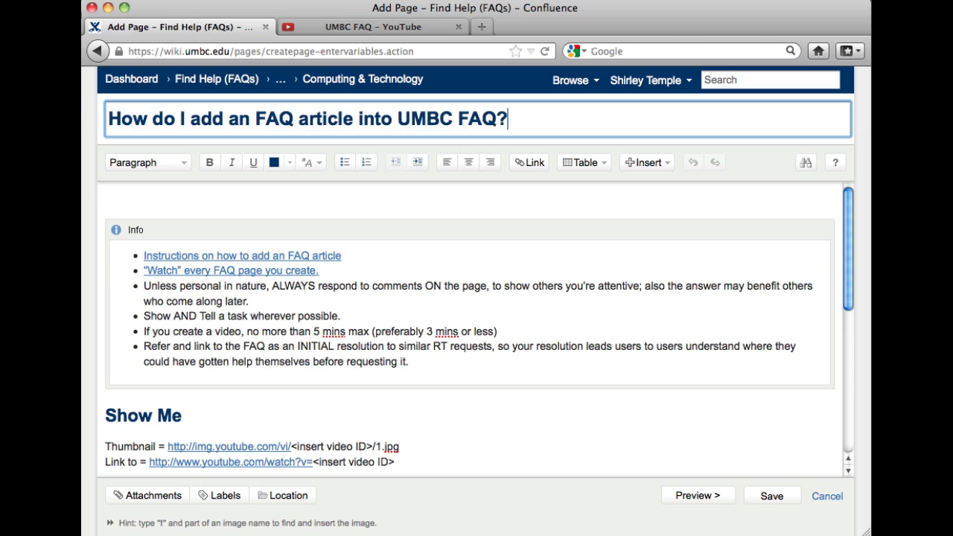
{"action": "left_click", "coordinate": [260, 236]}
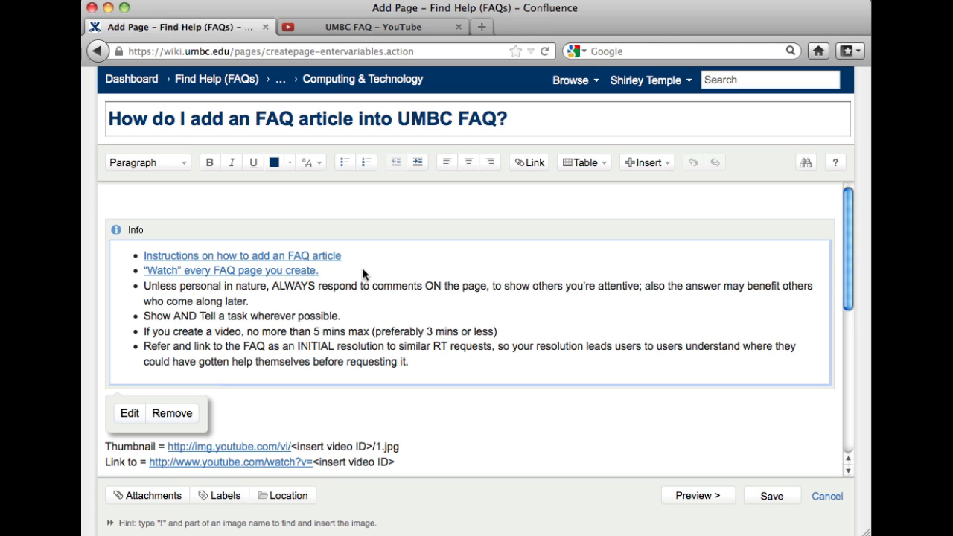
Step: Select the Info instructions macro and remove it from the page
{"action": "left_click", "coordinate": [407, 287]}
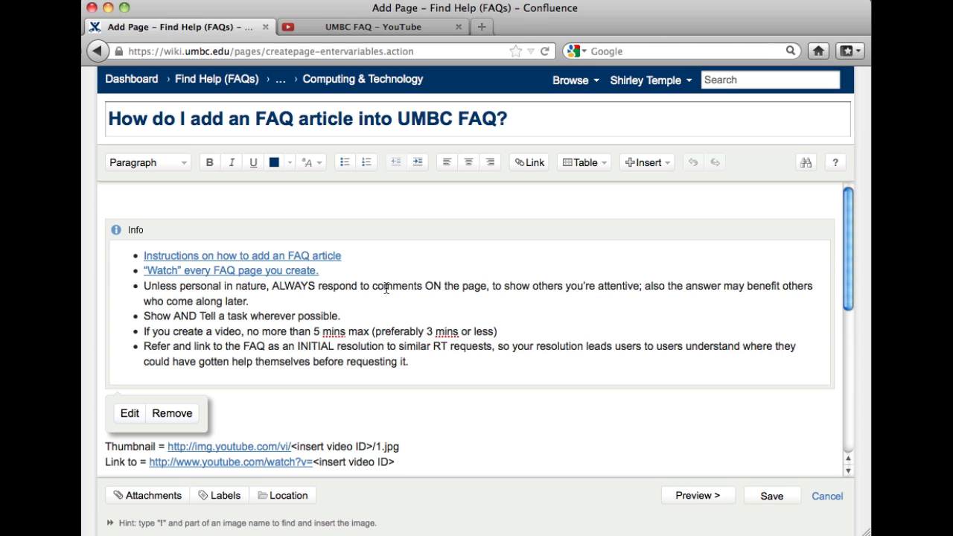
{"action": "left_click", "coordinate": [345, 230]}
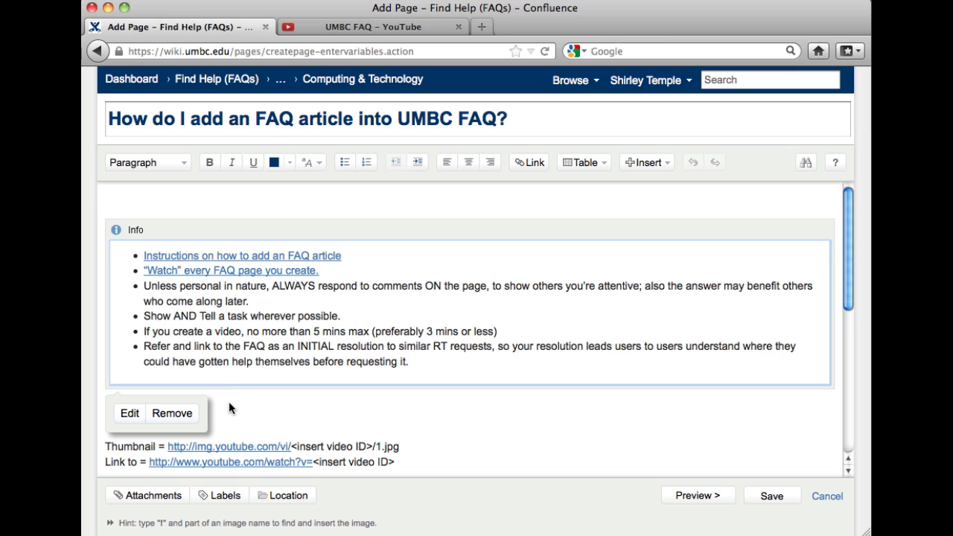
{"action": "left_click", "coordinate": [167, 414]}
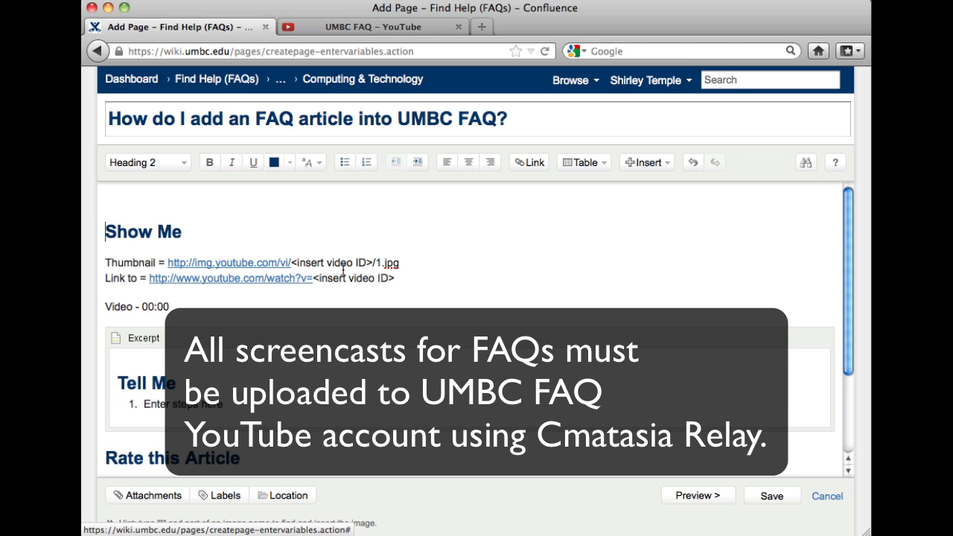
Step: From the UMBC FAQ YouTube channel, open the 'How to locate scantron csv file in file system' video
{"action": "left_click", "coordinate": [372, 29]}
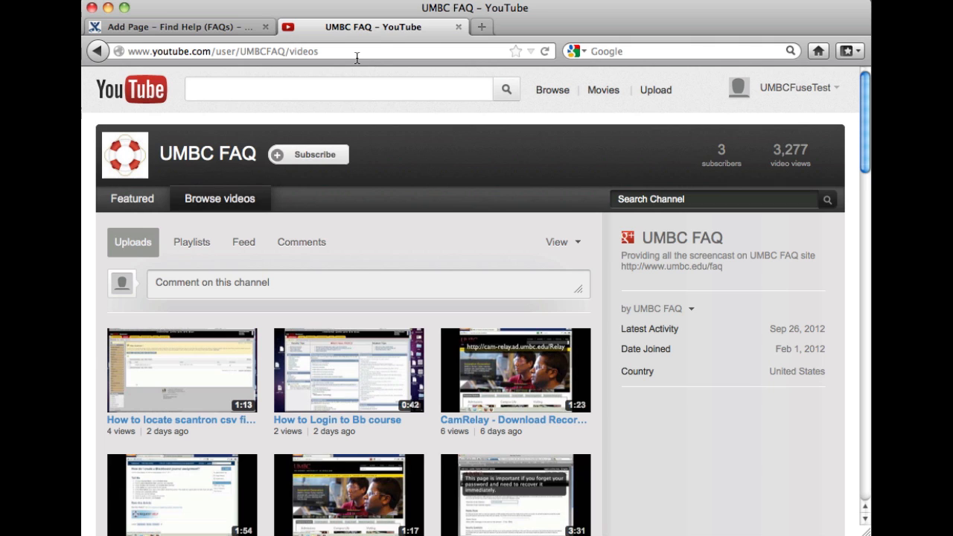
{"action": "left_click", "coordinate": [232, 372]}
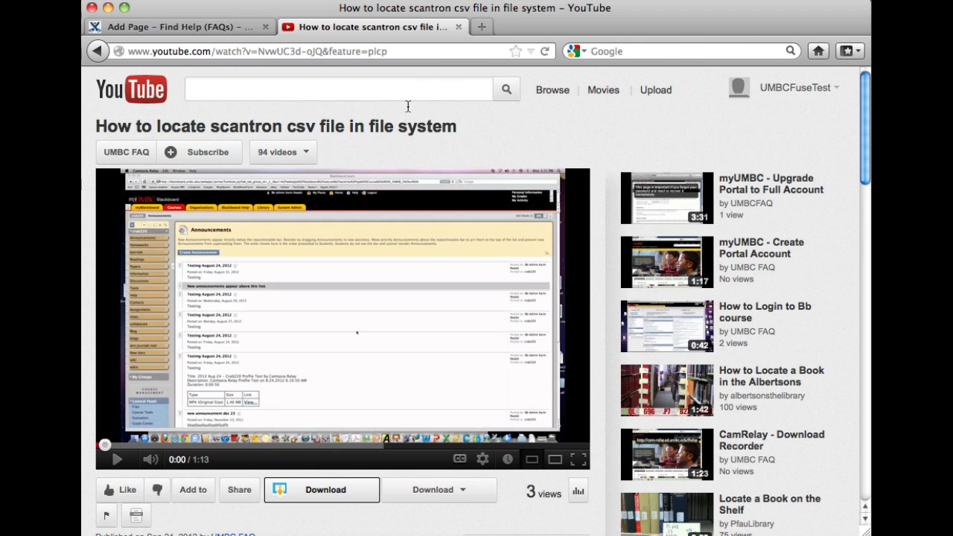
Step: Copy the video ID NvwUC3d-oJQ from the YouTube address and return to Confluence
{"action": "left_click", "coordinate": [259, 52]}
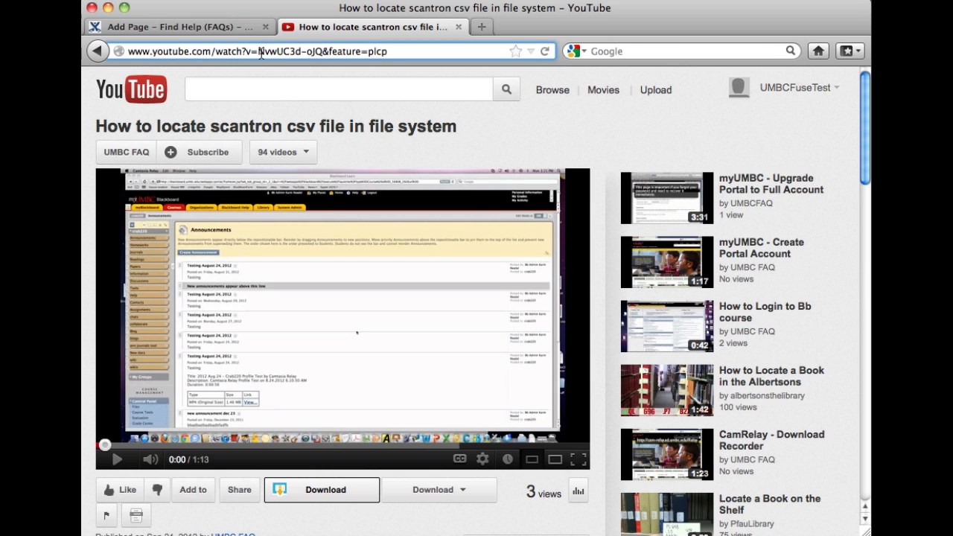
{"action": "left_click_drag", "start_coordinate": [260, 54], "coordinate": [322, 60]}
{"action": "key", "text": "super+c"}
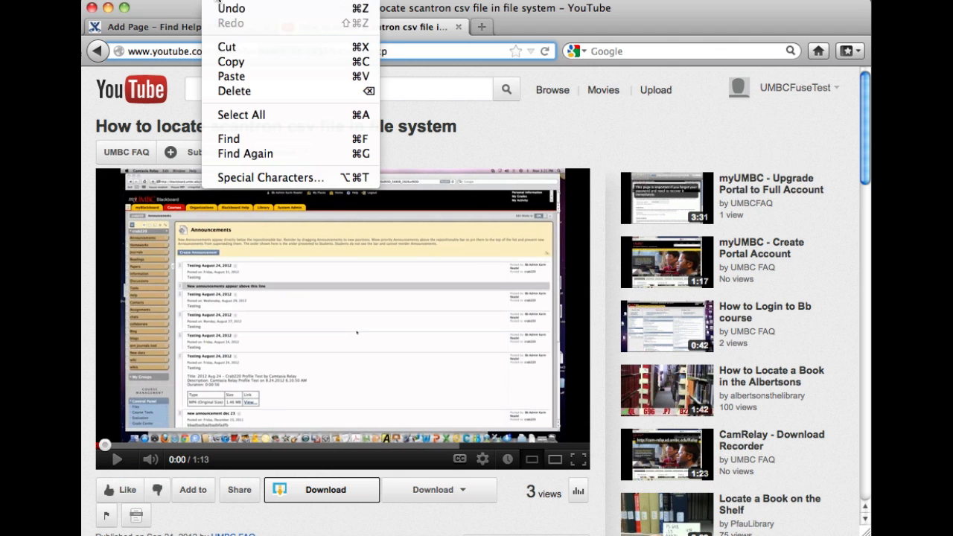
{"action": "left_click", "coordinate": [220, 2]}
{"action": "left_click", "coordinate": [235, 63]}
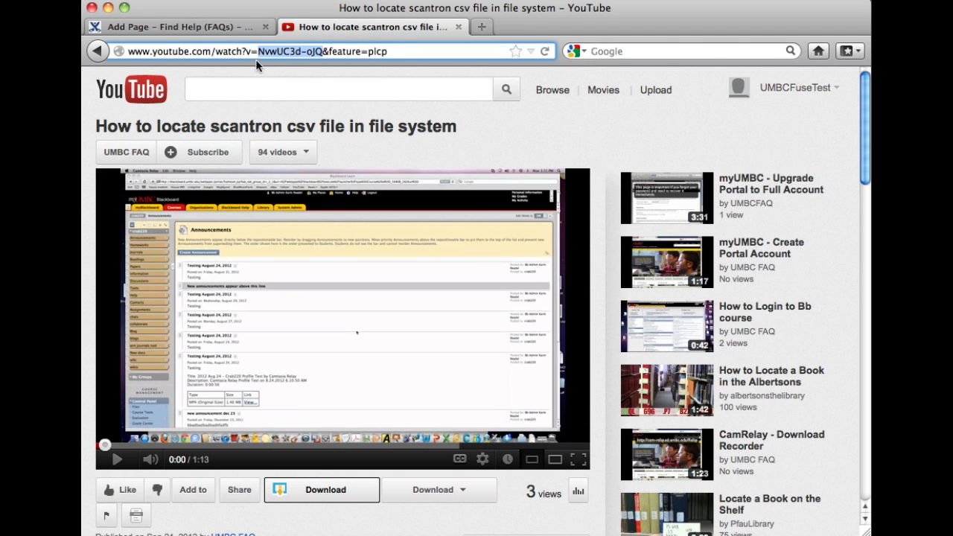
{"action": "left_click", "coordinate": [194, 27]}
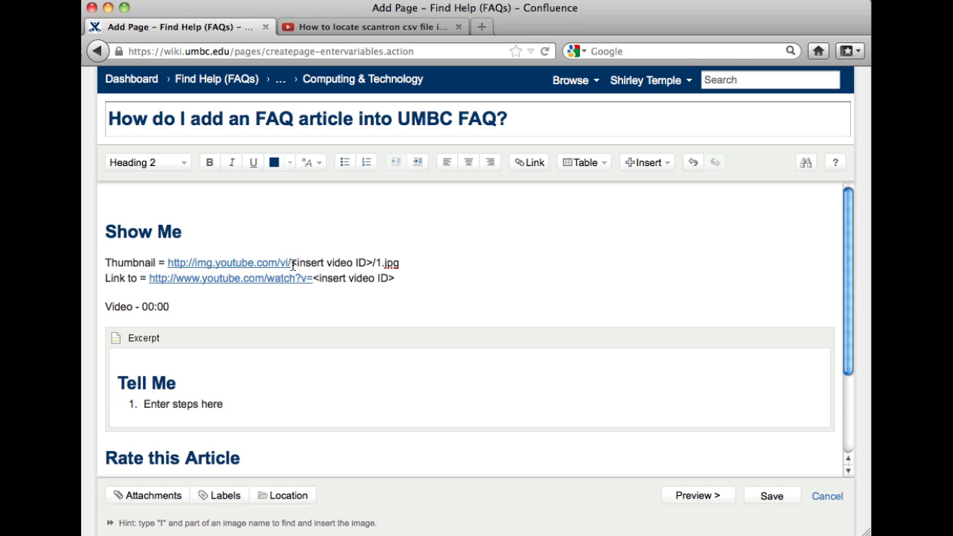
Step: Replace both <insert video ID> placeholders in the Thumbnail and Link URLs with NvwUC3d-oJQ
{"action": "left_click_drag", "start_coordinate": [293, 264], "coordinate": [367, 267]}
{"action": "left_click_drag", "start_coordinate": [370, 266], "coordinate": [374, 265]}
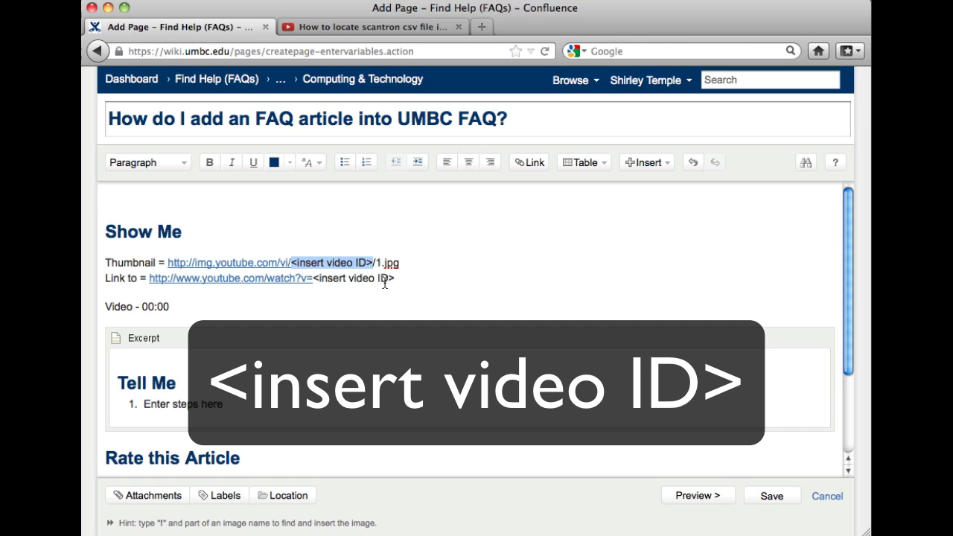
{"action": "key", "text": "super+v"}
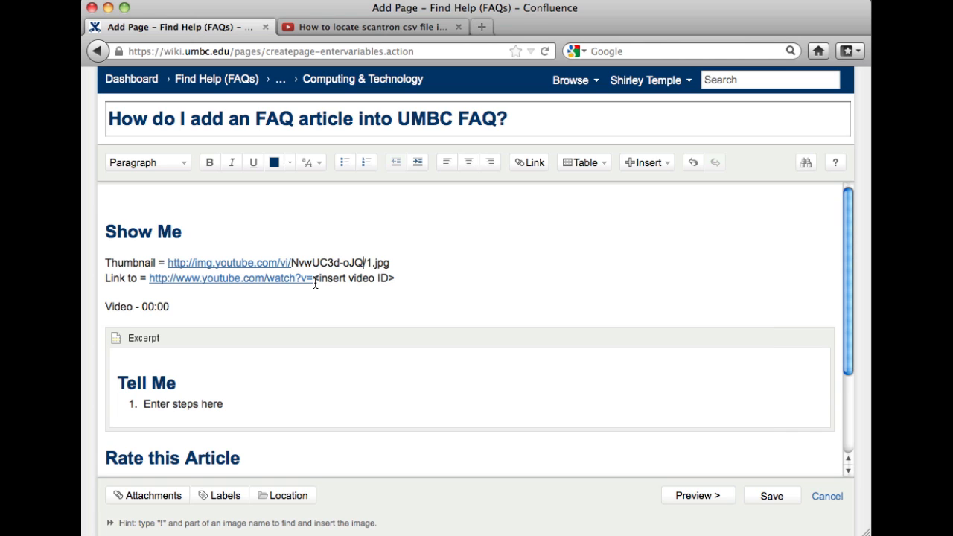
{"action": "left_click_drag", "start_coordinate": [313, 280], "coordinate": [394, 281]}
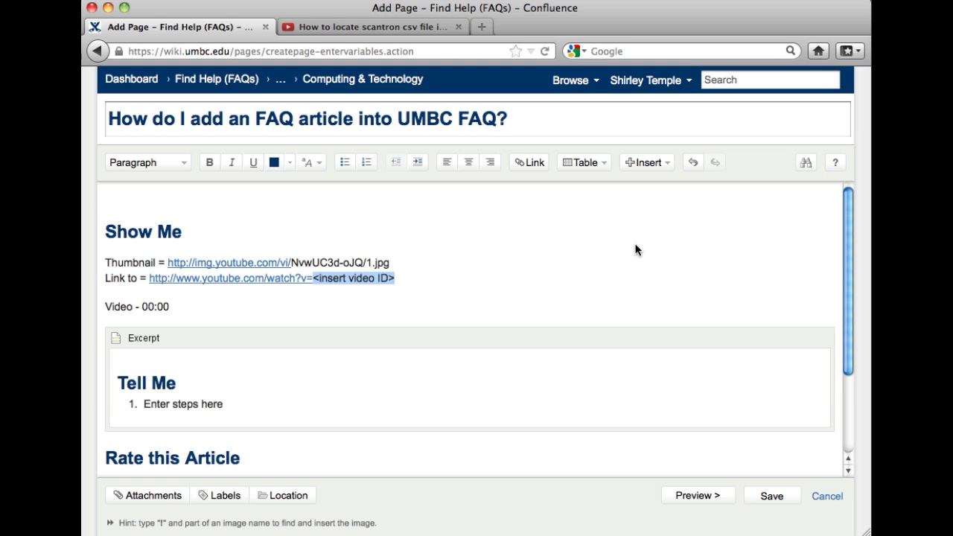
{"action": "key", "text": "super+v"}
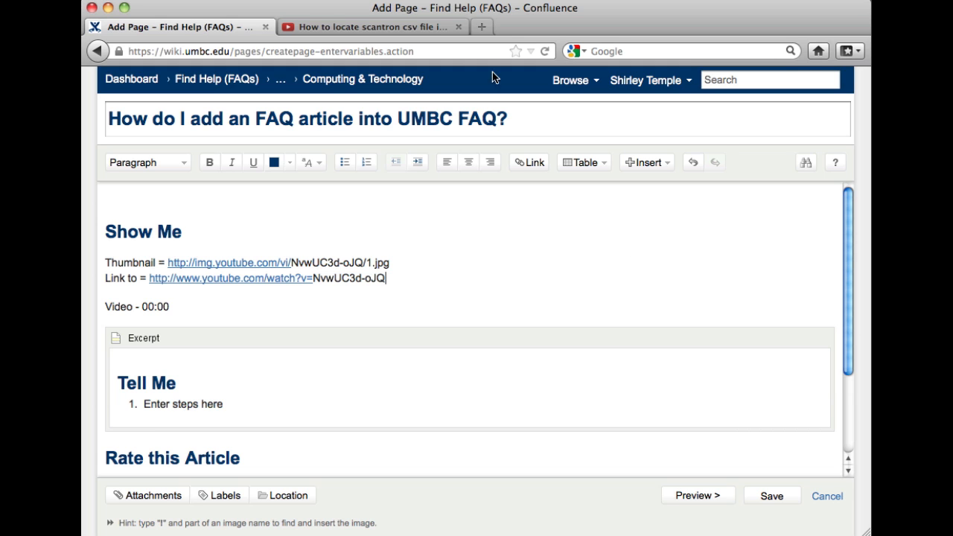
Step: Select the full thumbnail URL and add an empty line below the Show Me heading
{"action": "left_click", "coordinate": [371, 25]}
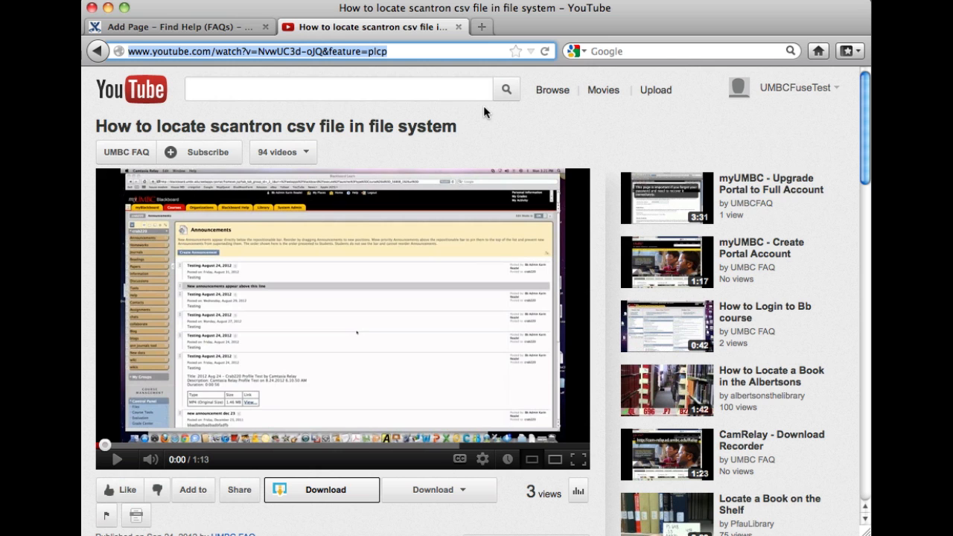
{"action": "left_click", "coordinate": [216, 26]}
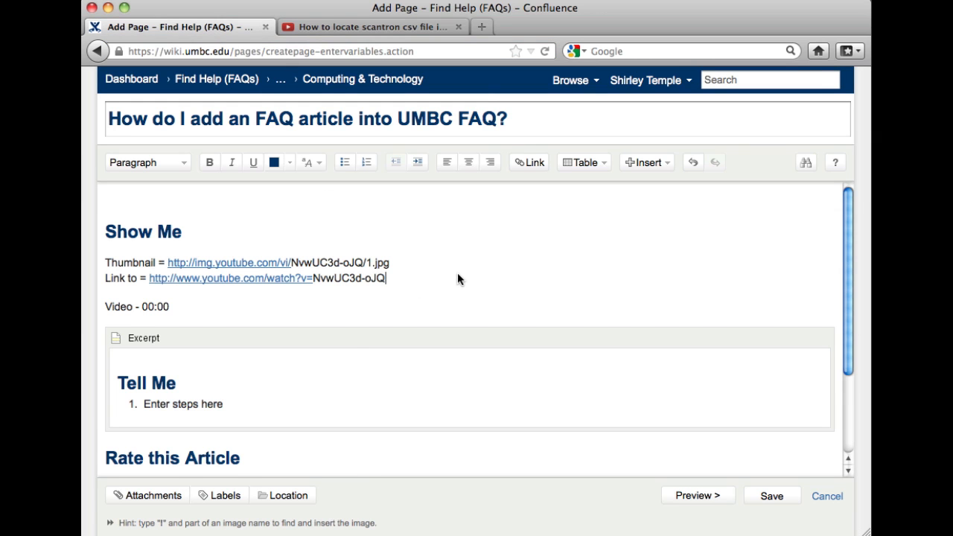
{"action": "left_click", "coordinate": [356, 262]}
{"action": "left_click_drag", "start_coordinate": [391, 263], "coordinate": [168, 265]}
{"action": "key", "text": "super+c"}
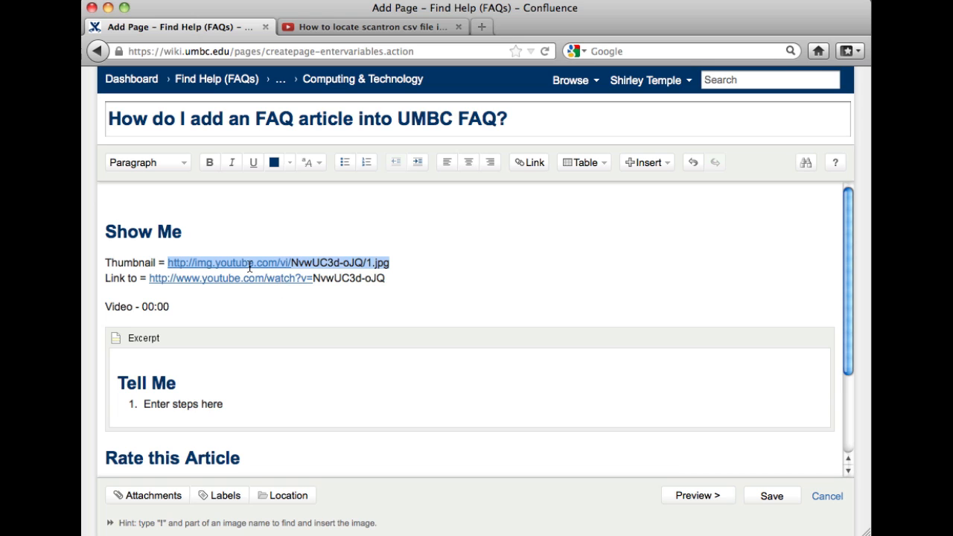
{"action": "left_click", "coordinate": [268, 246]}
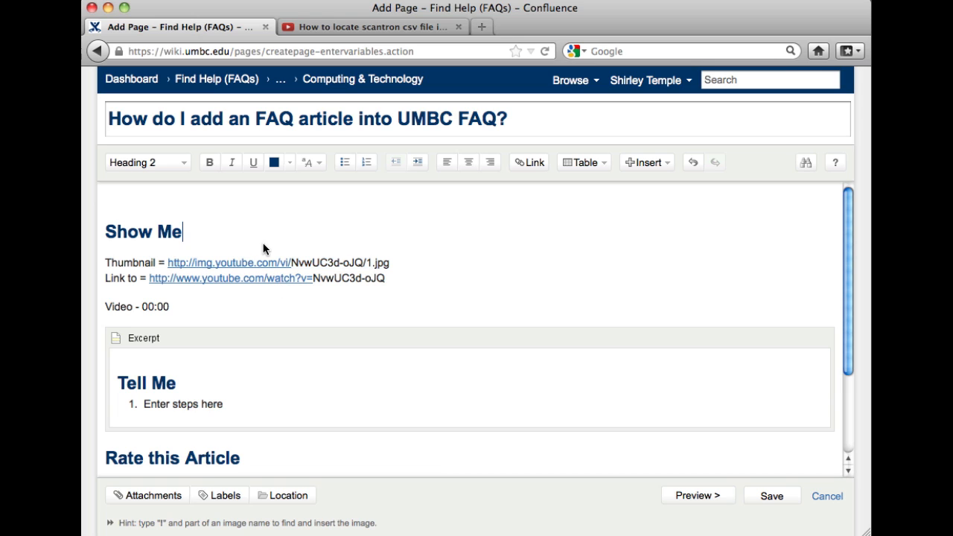
{"action": "key", "text": "Return"}
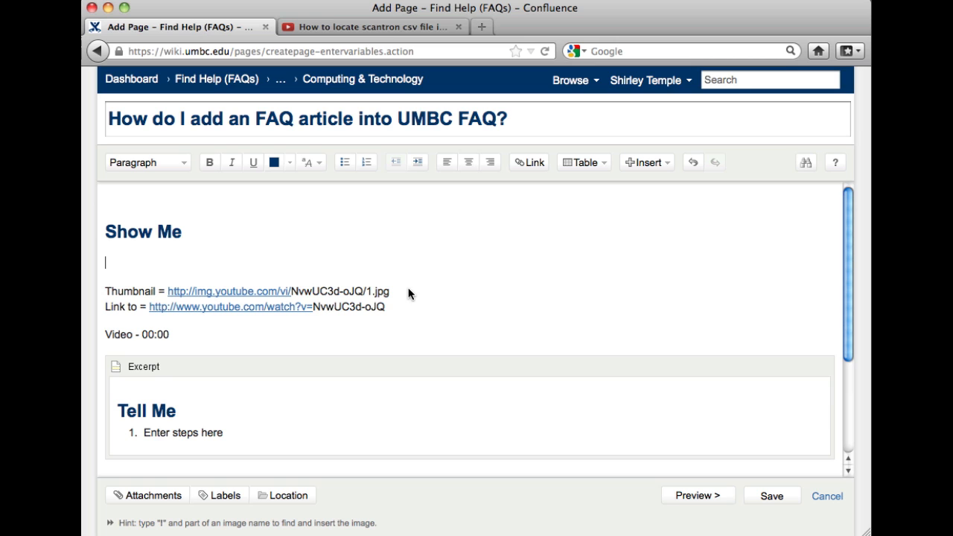
{"action": "left_click", "coordinate": [653, 164]}
Step: Insert the video's img.youtube.com thumbnail URL as a web image under Show Me
{"action": "left_click", "coordinate": [661, 187]}
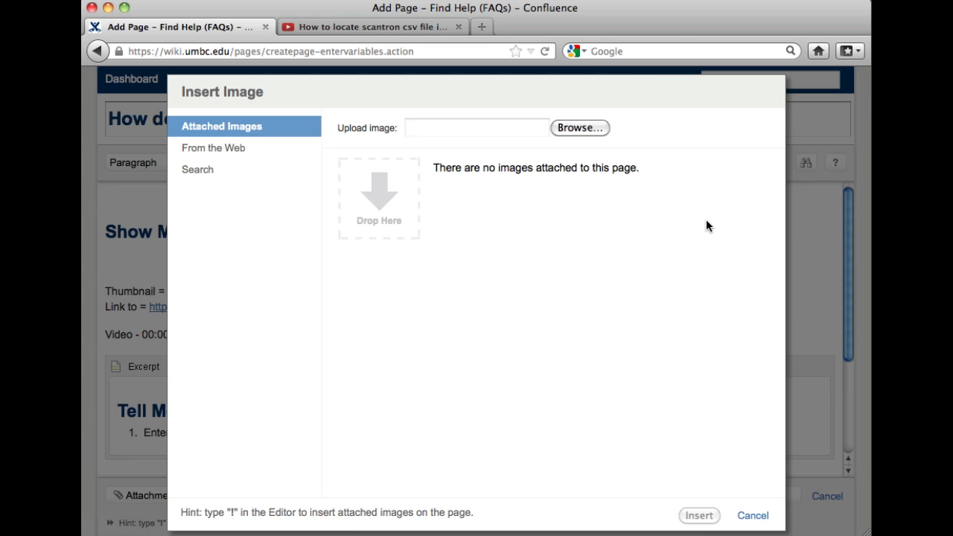
{"action": "left_click", "coordinate": [222, 151]}
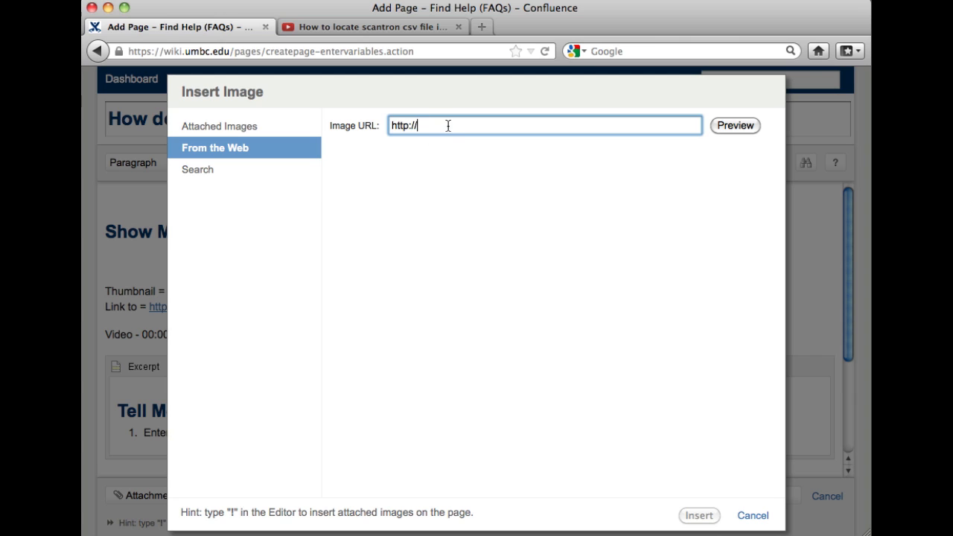
{"action": "key", "text": "super+a"}
{"action": "key", "text": "super+v"}
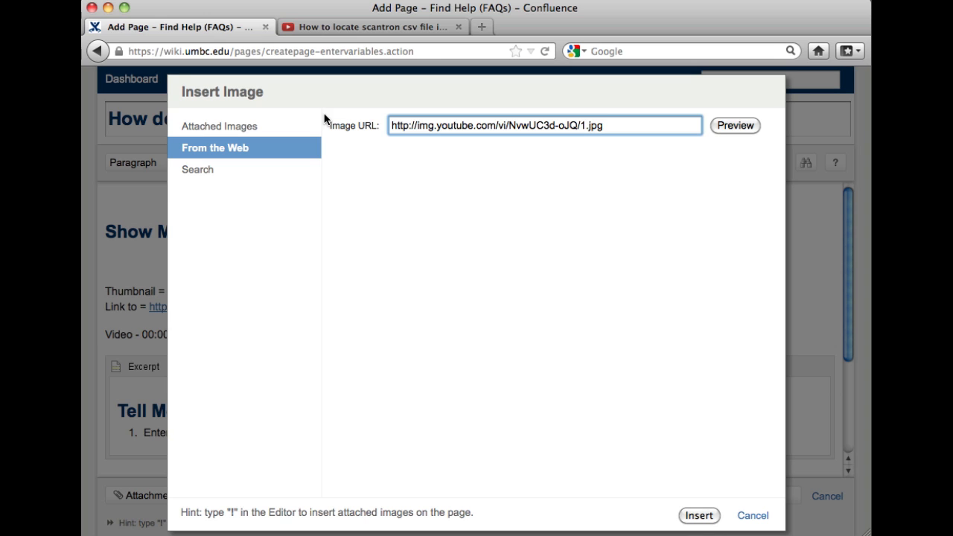
{"action": "left_click", "coordinate": [703, 516]}
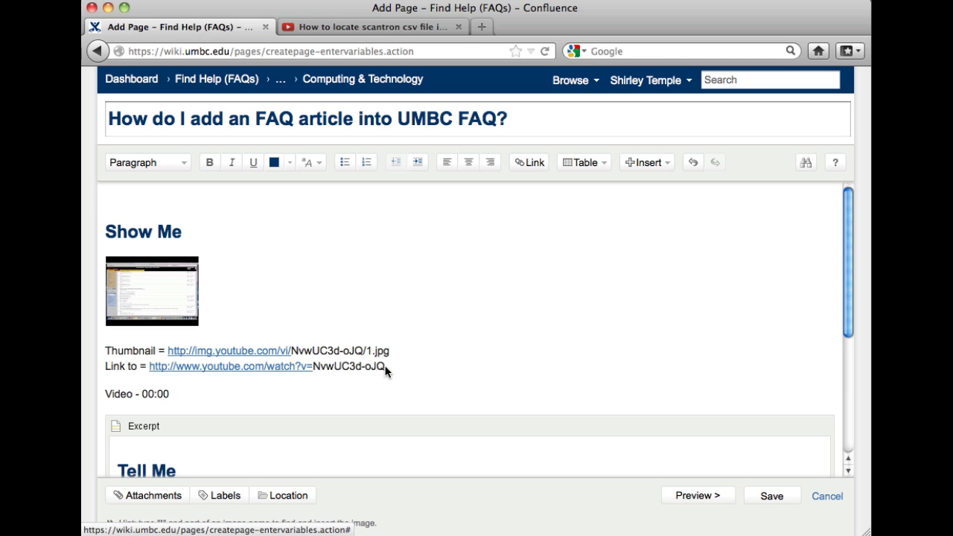
{"action": "left_click_drag", "start_coordinate": [385, 367], "coordinate": [147, 366]}
{"action": "key", "text": "super+c"}
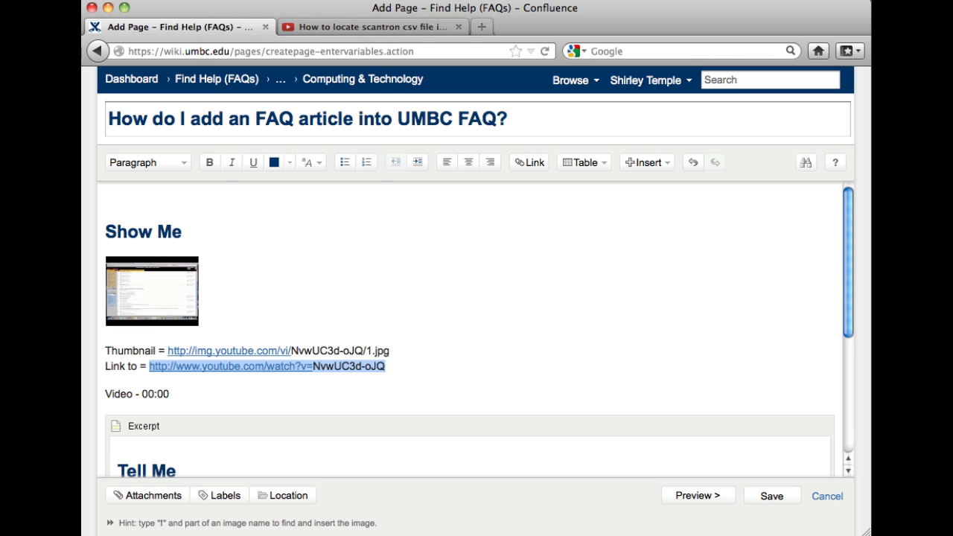
{"action": "left_click", "coordinate": [212, 0]}
{"action": "left_click", "coordinate": [225, 63]}
{"action": "left_click", "coordinate": [460, 336]}
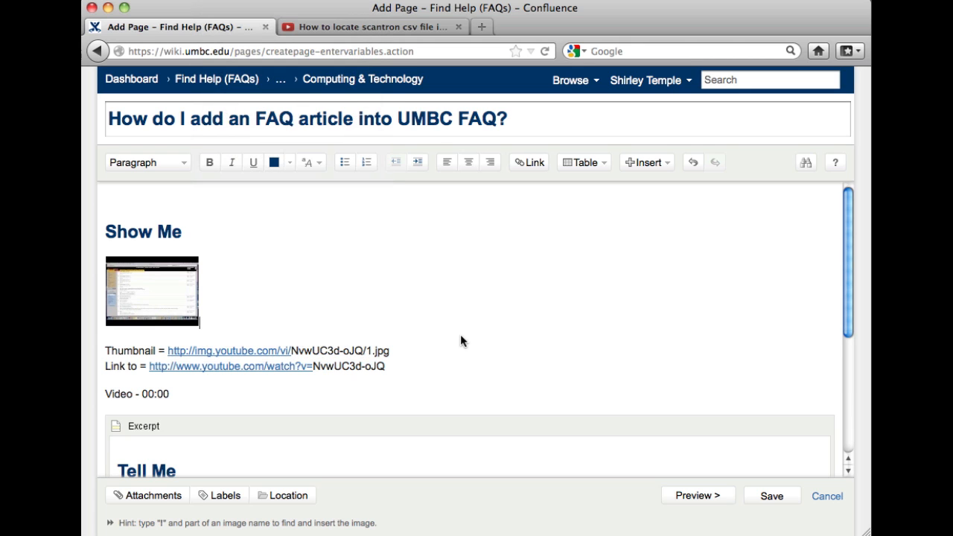
Step: Link the thumbnail image to the copied YouTube watch URL as a web link
{"action": "left_click", "coordinate": [173, 305]}
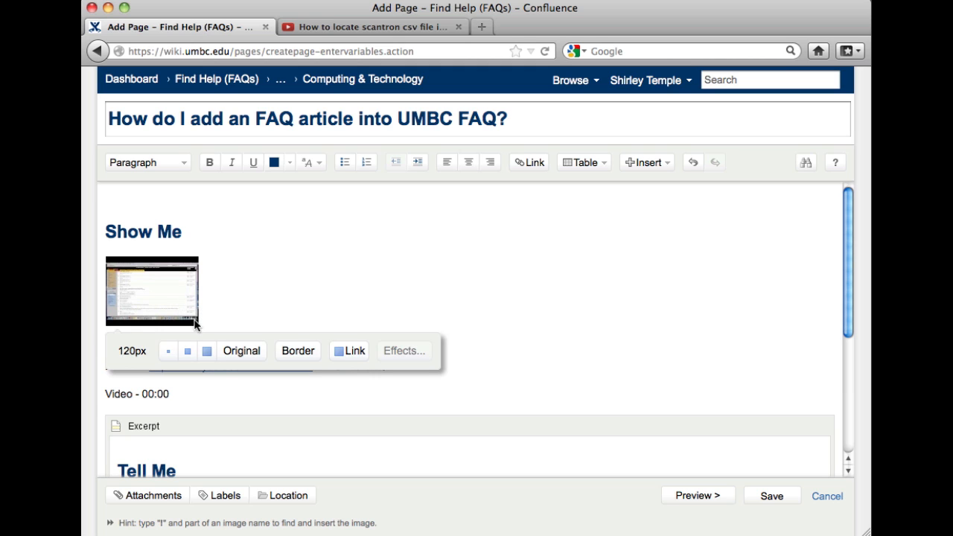
{"action": "left_click", "coordinate": [355, 351]}
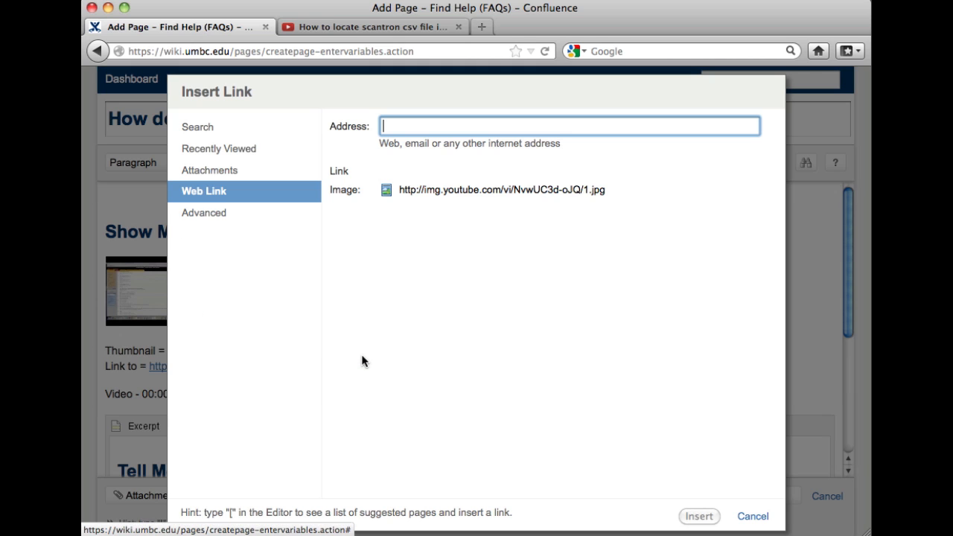
{"action": "left_click", "coordinate": [201, 212]}
{"action": "left_click", "coordinate": [207, 195]}
{"action": "key", "text": "super+v"}
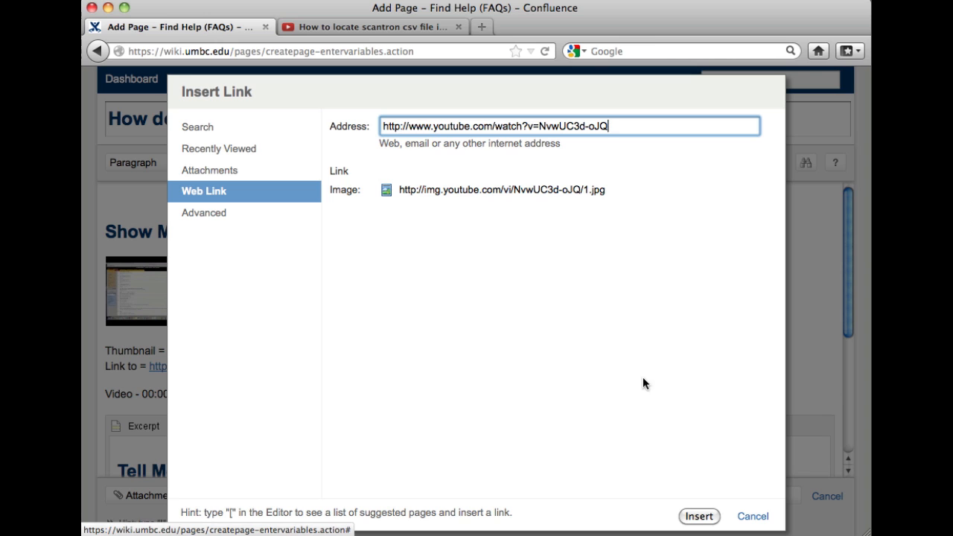
{"action": "left_click", "coordinate": [704, 516]}
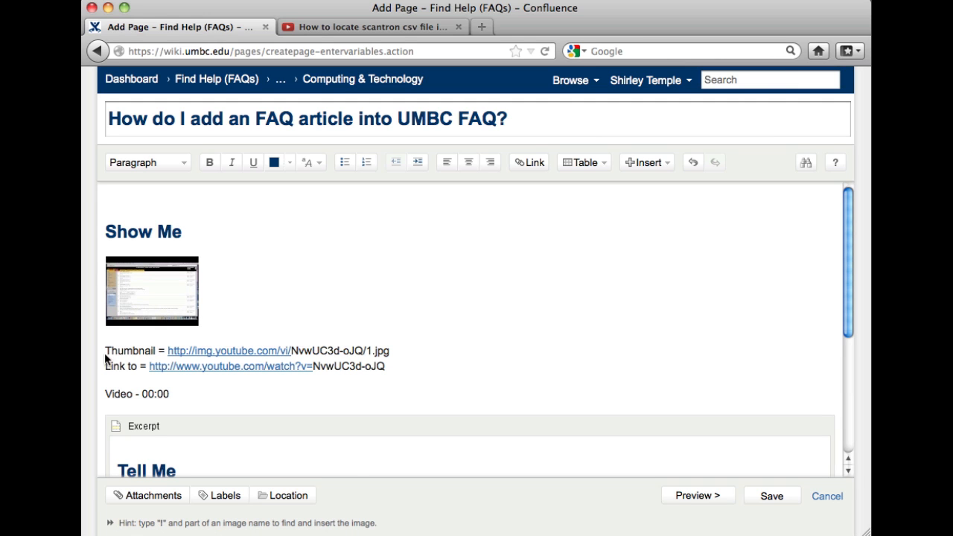
Step: Delete the Thumbnail and Link to text lines beneath the linked image
{"action": "left_click_drag", "start_coordinate": [105, 351], "coordinate": [410, 369]}
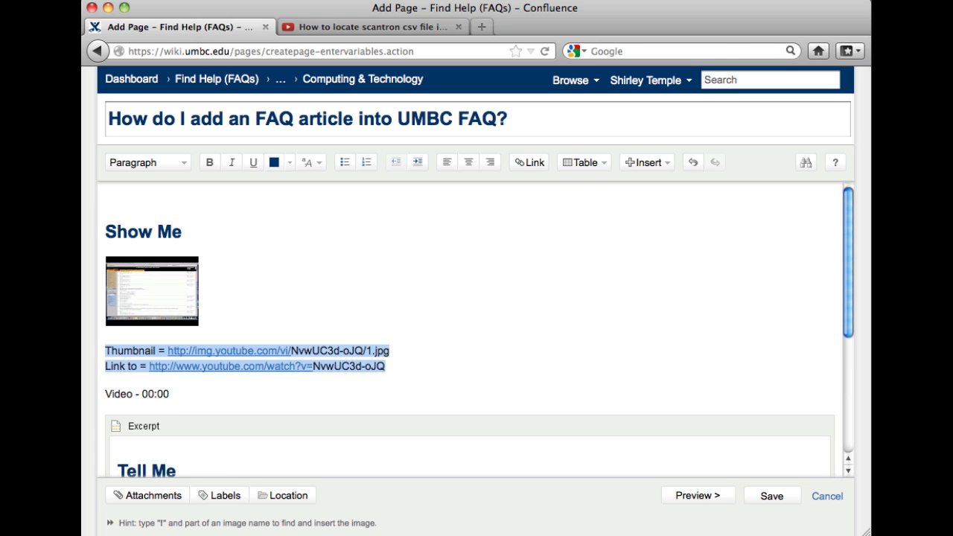
{"action": "key", "text": "BackSpace"}
{"action": "key", "text": "BackSpace"}
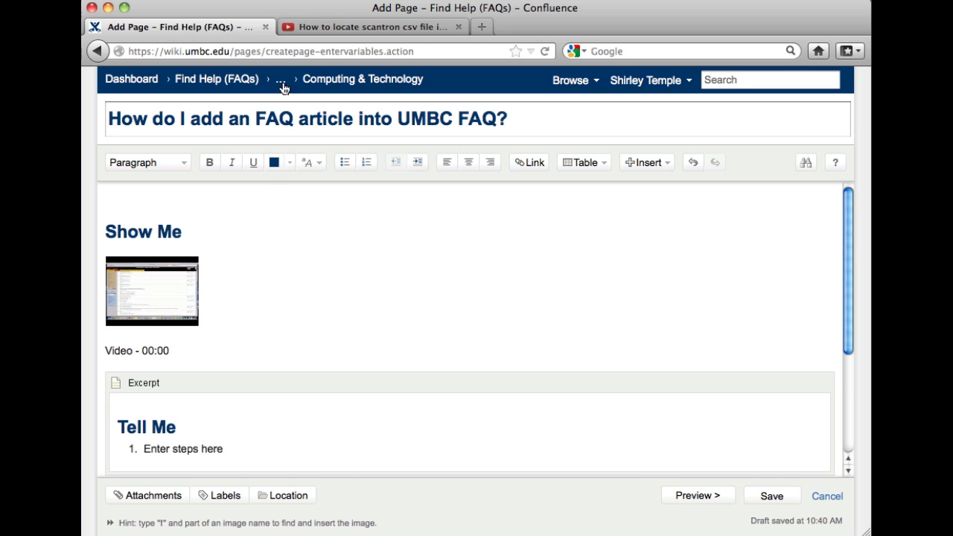
Step: Check the video's length on YouTube and change the caption to Video - 01:13
{"action": "left_click", "coordinate": [323, 28]}
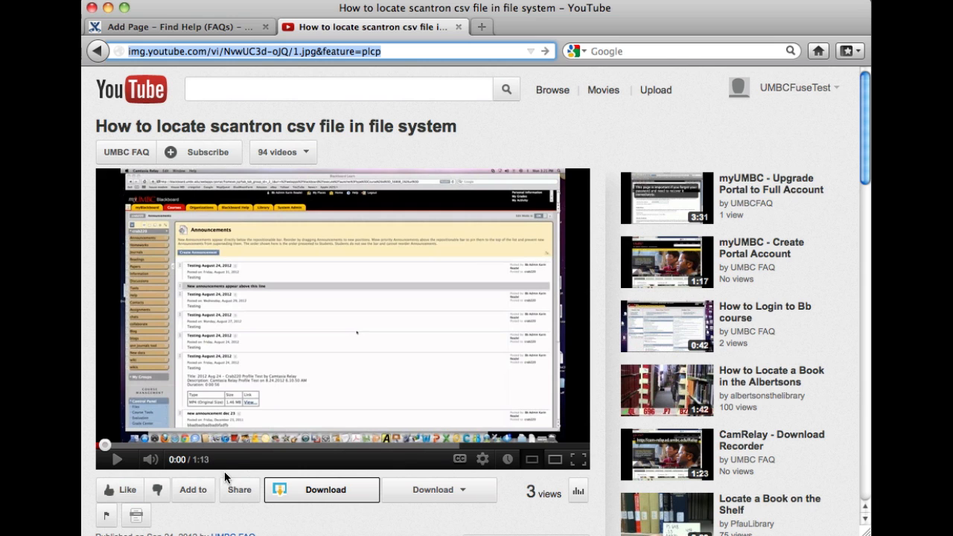
{"action": "left_click", "coordinate": [197, 27]}
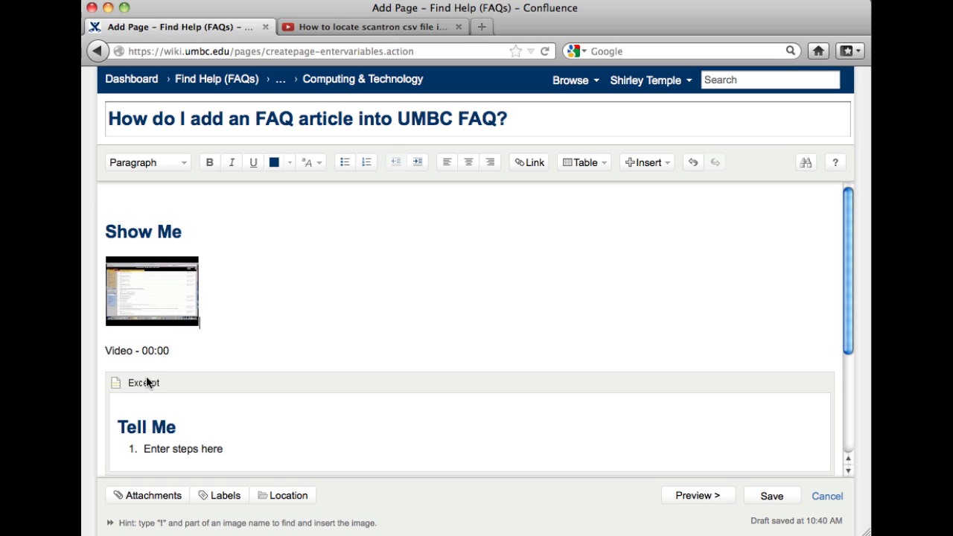
{"action": "left_click", "coordinate": [153, 356]}
{"action": "key", "text": "BackSpace"}
{"action": "type", "text": "1"}
{"action": "key", "text": "BackSpace"}
{"action": "key", "text": "BackSpace"}
{"action": "type", "text": "13"}
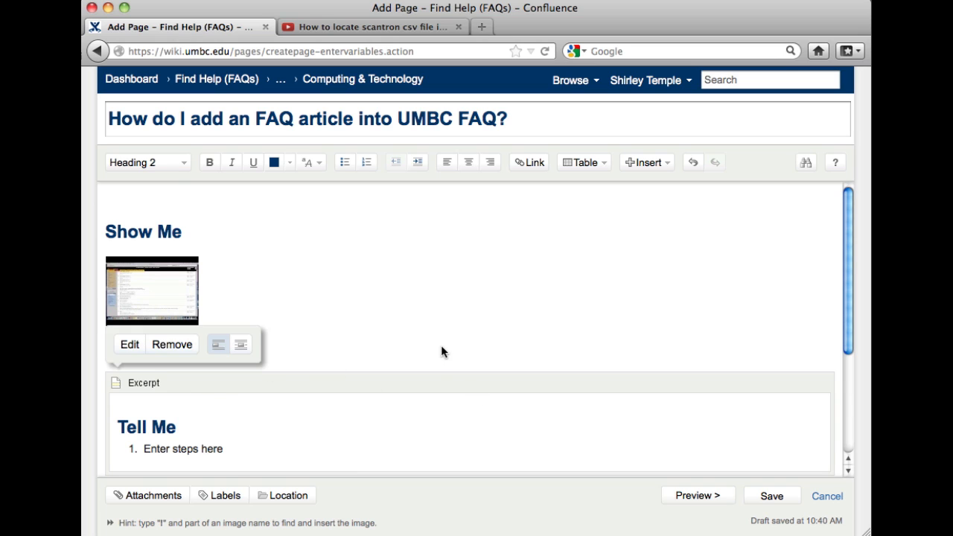
Step: Replace the Tell Me placeholder with two sample steps and save the page
{"action": "scroll", "coordinate": [441, 347], "scroll_direction": "down", "scroll_amount": 3}
{"action": "left_click", "coordinate": [175, 347]}
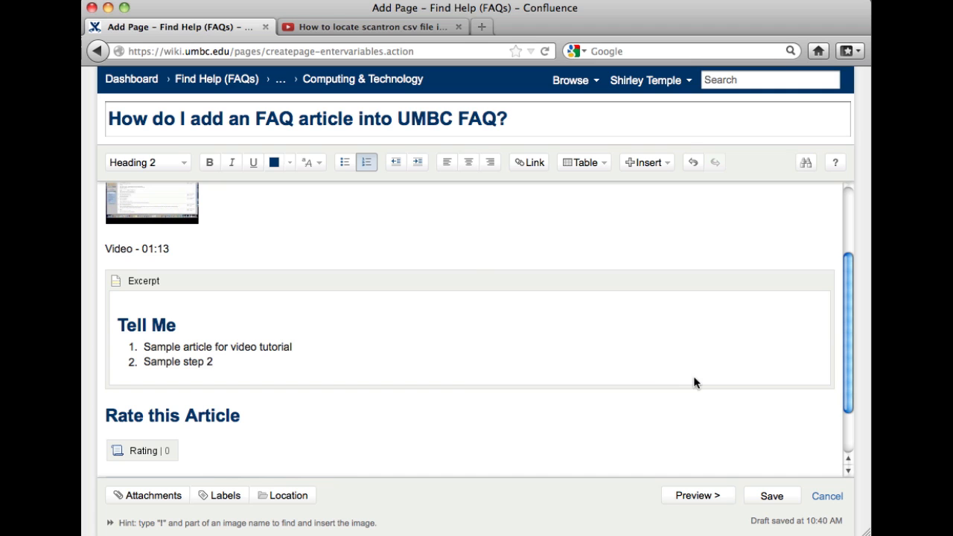
{"action": "left_click", "coordinate": [782, 497]}
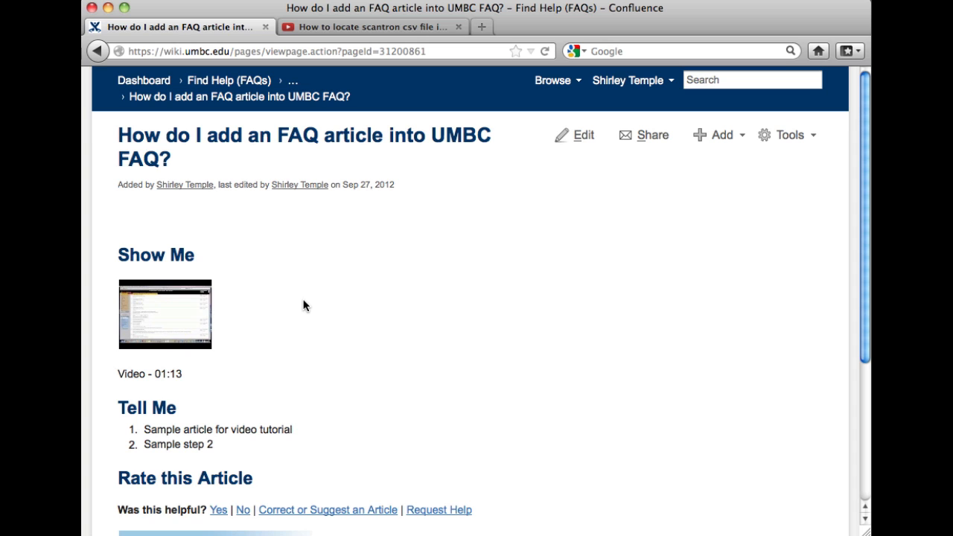
Step: Scroll through the saved FAQ page to review the thumbnail, Video - 01:13 and Tell Me steps
{"action": "scroll", "coordinate": [717, 335], "scroll_direction": "down", "scroll_amount": 5}
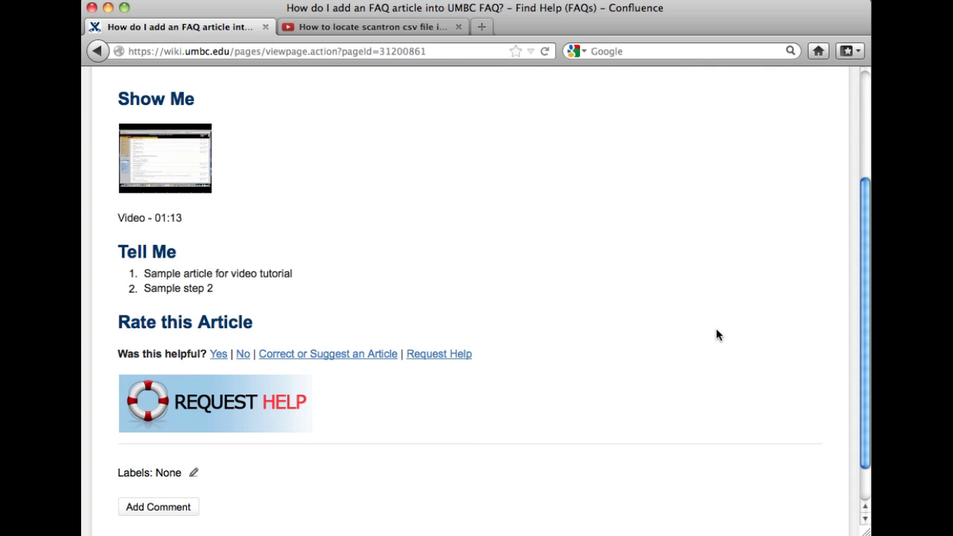
{"action": "scroll", "coordinate": [717, 334], "scroll_direction": "up", "scroll_amount": 2}
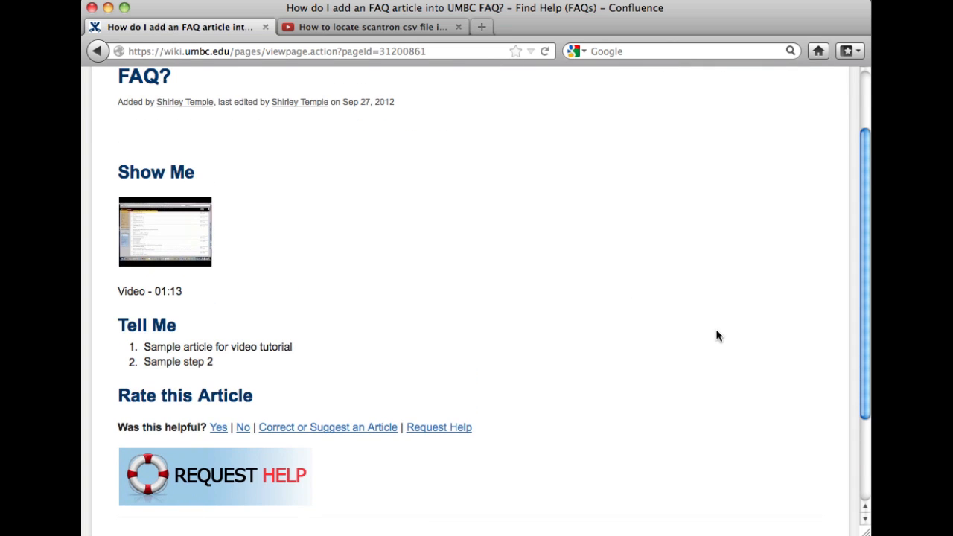